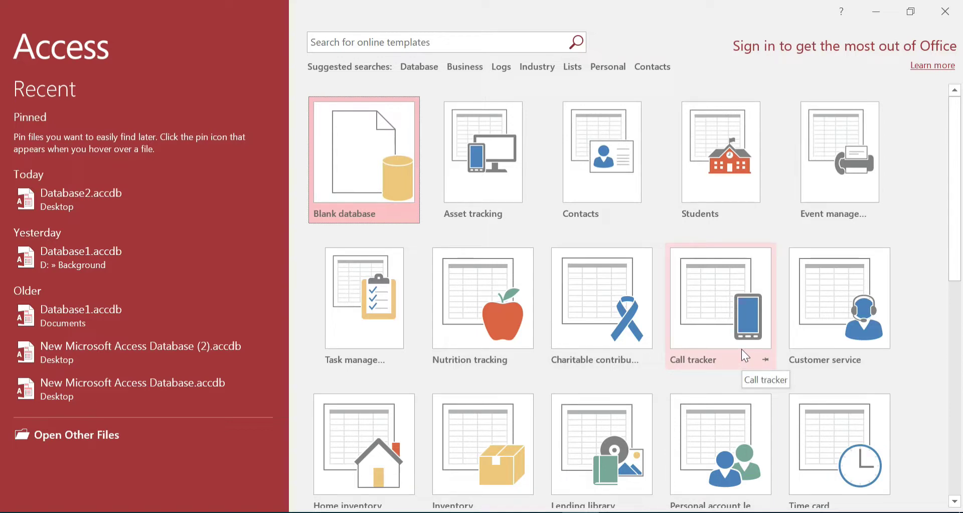
Step: Create a blank database named "Enlighten Momin" and save it in the Desktop folder
click(334, 174)
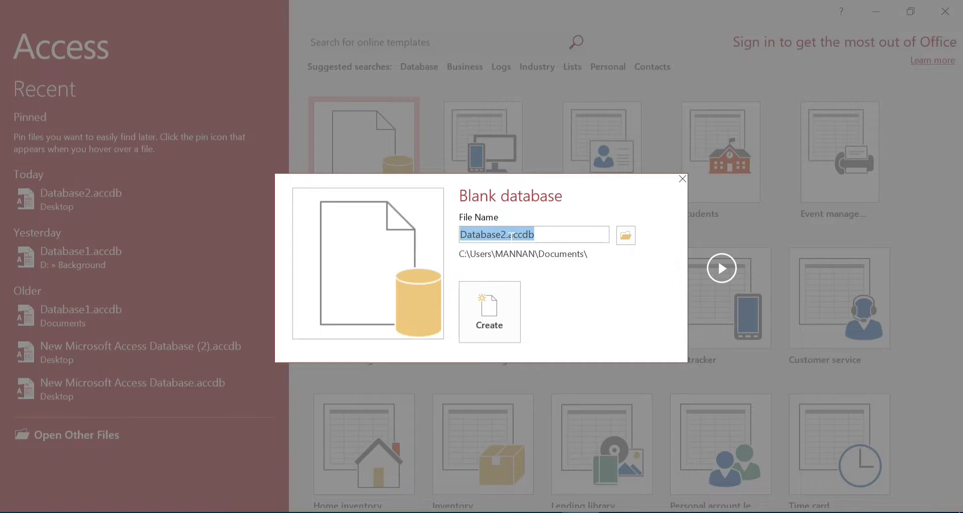
text(Enl)
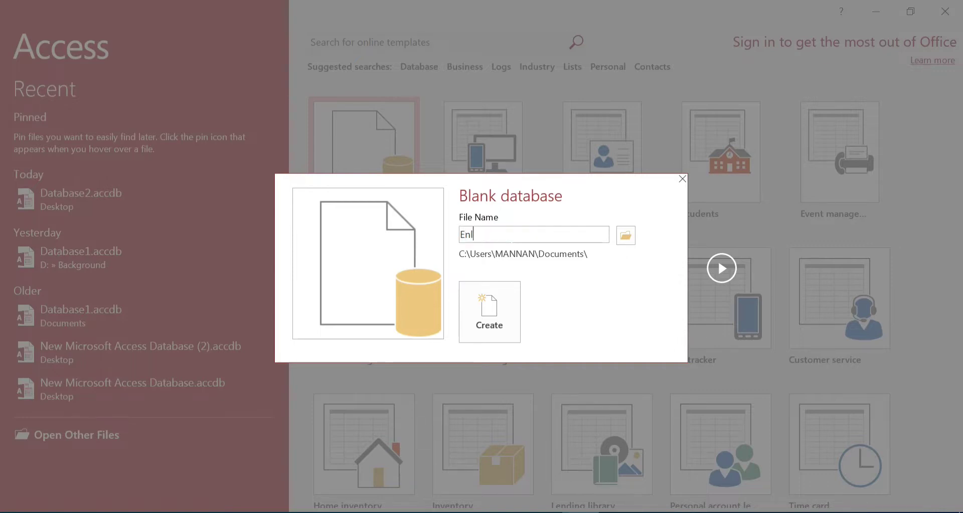
text(ighten Momin)
click(624, 235)
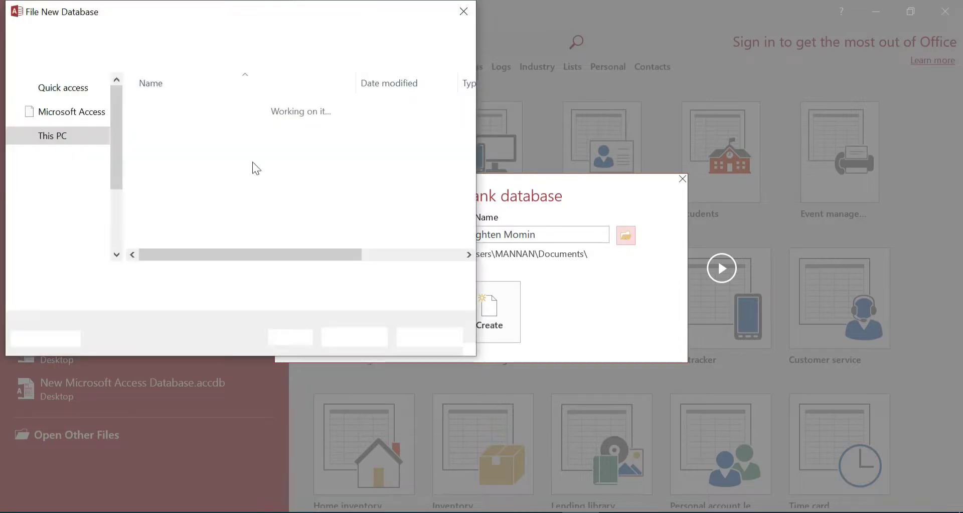
click(70, 126)
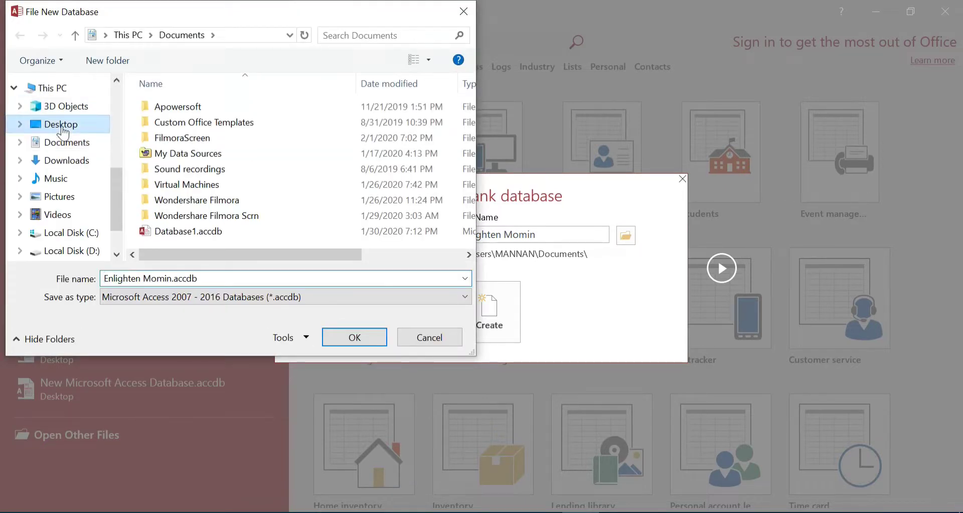
click(357, 332)
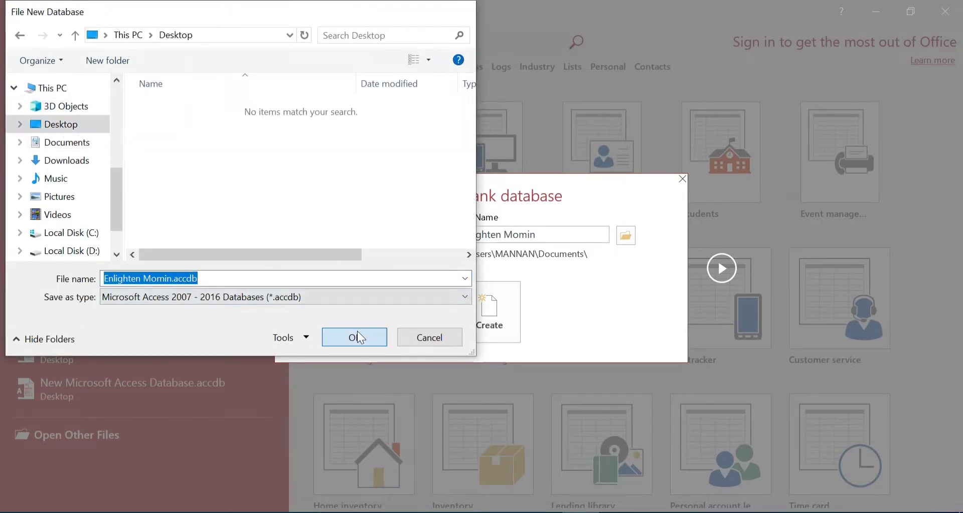
click(495, 317)
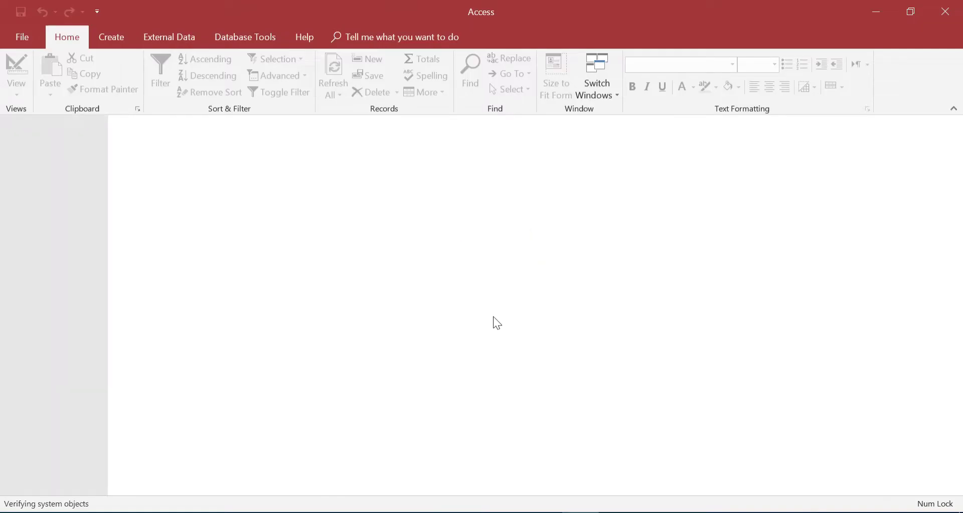
Step: Minimize the open database and start a new Microsoft Access Database from the Windows desktop
click(875, 12)
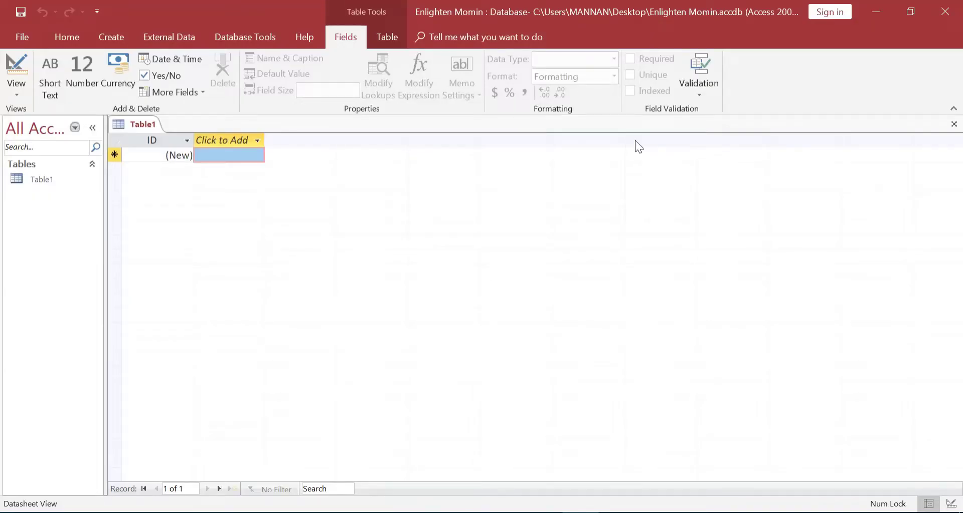
click(872, 16)
right_click(451, 199)
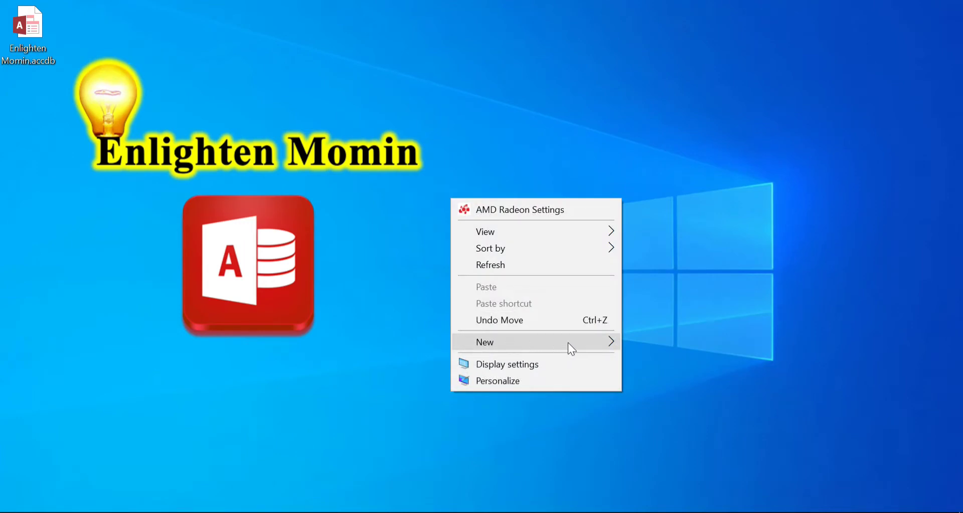
mouse_move(599, 342)
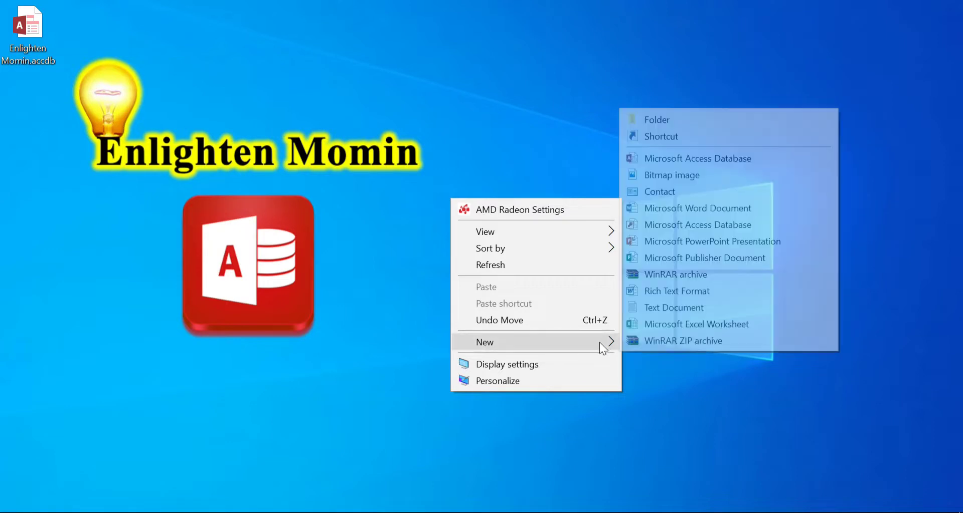
click(674, 228)
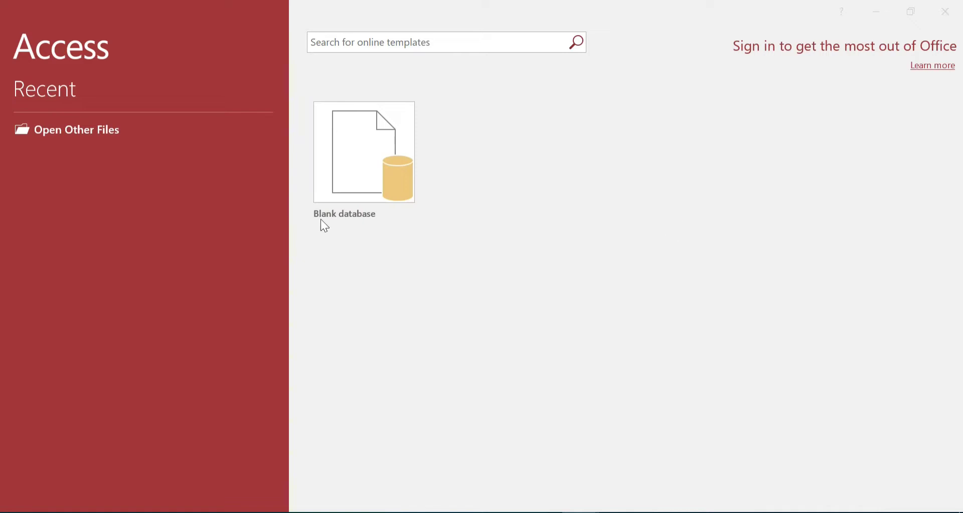
Step: Create a blank database named "Momin" in the Desktop folder
click(321, 219)
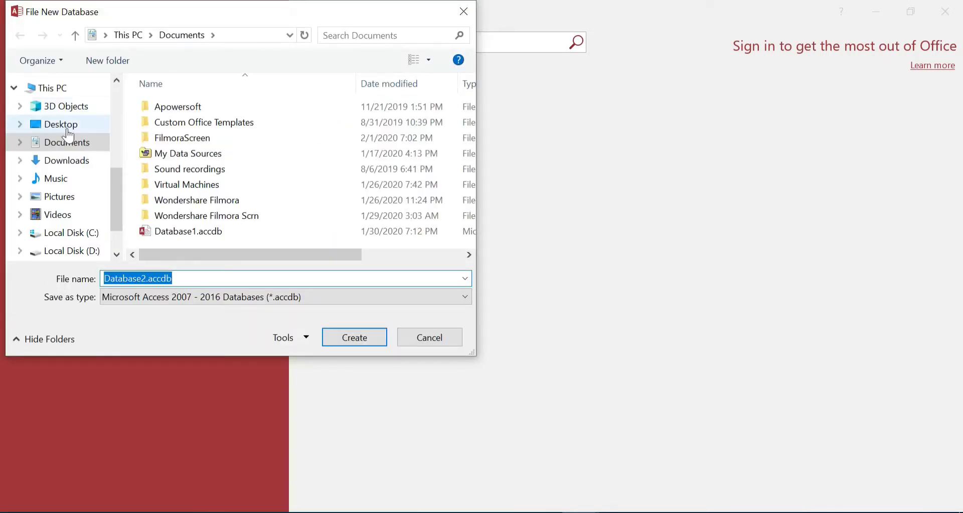
click(67, 129)
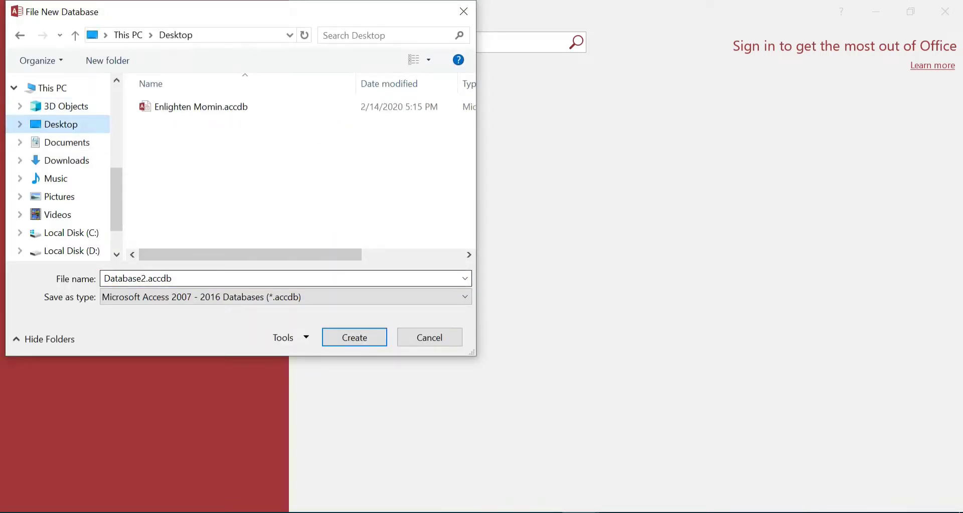
text(Momin)
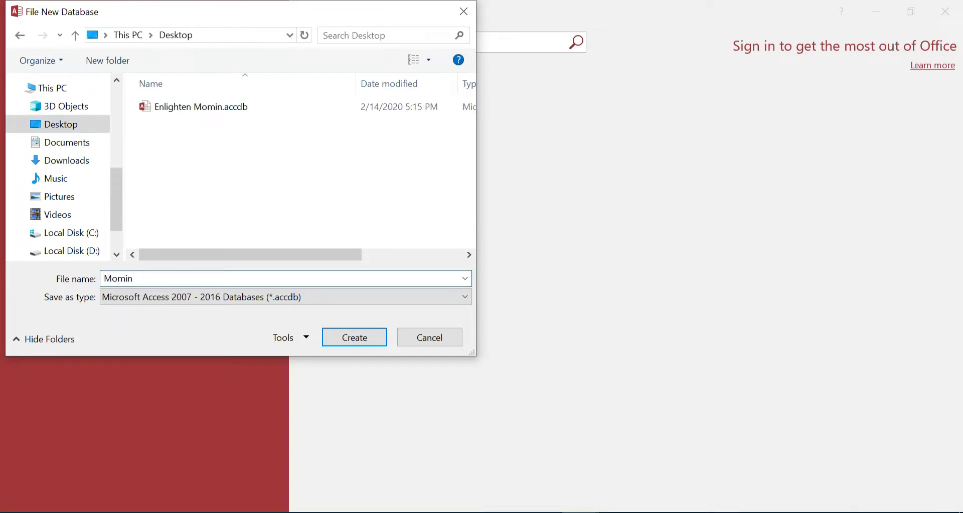
click(334, 336)
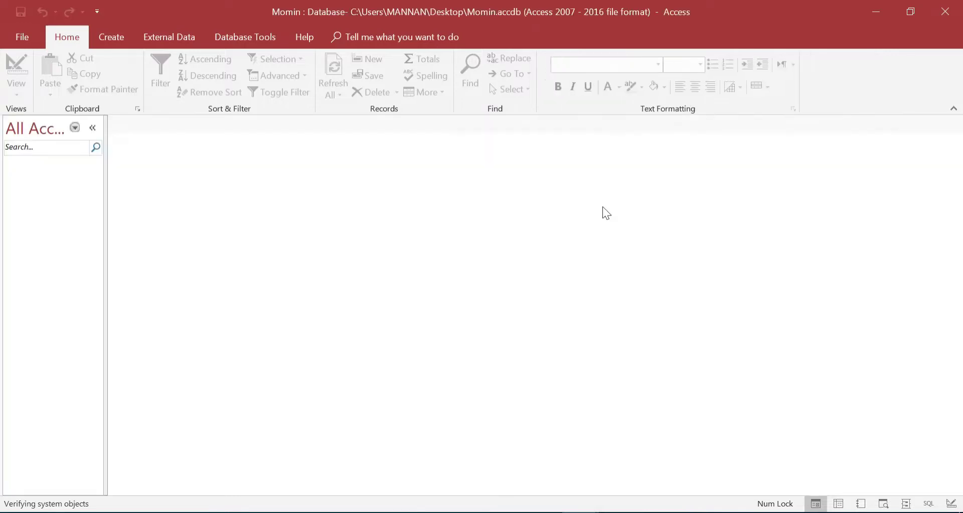
Step: Minimize the database and arrange Enlighten Momin.accdb and Momin.accdb side by side on the desktop, above the Windows logo
click(867, 13)
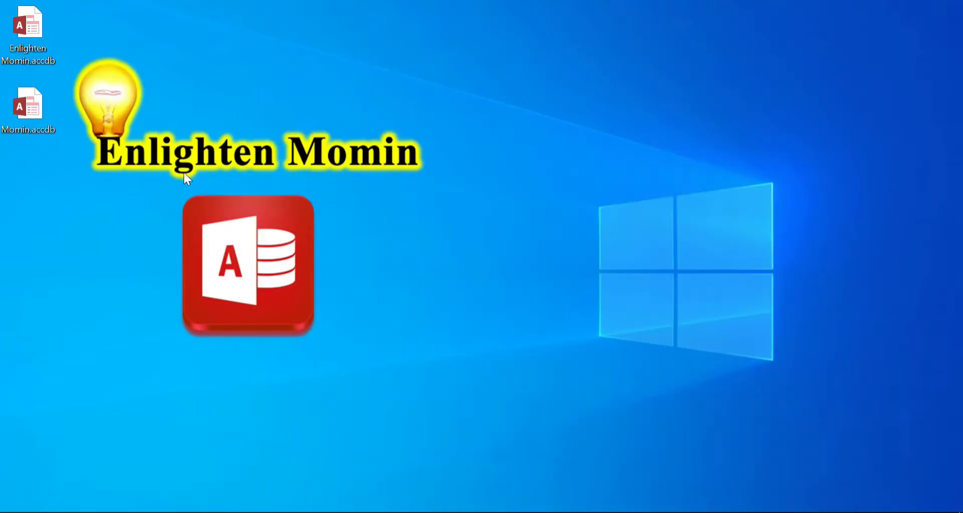
drag(31, 116, 667, 86)
drag(27, 30, 646, 113)
drag(714, 119, 727, 119)
click(768, 142)
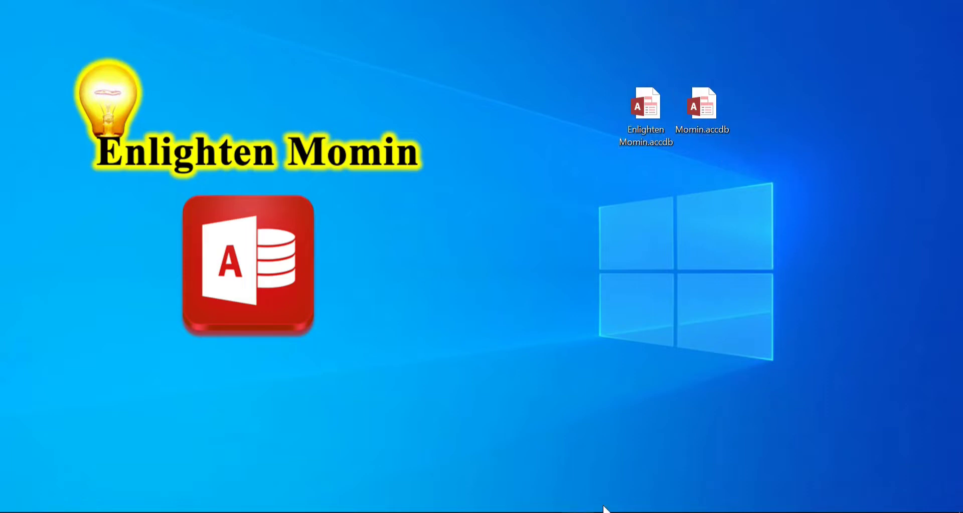
Step: Launch Access from the Windows desktop by searching for "acce"
right_click(697, 209)
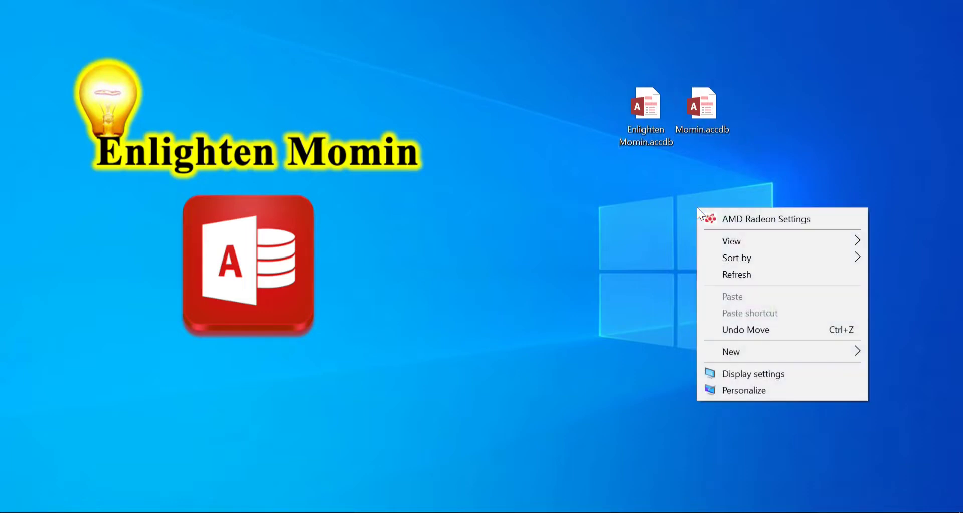
click(636, 208)
key(super)
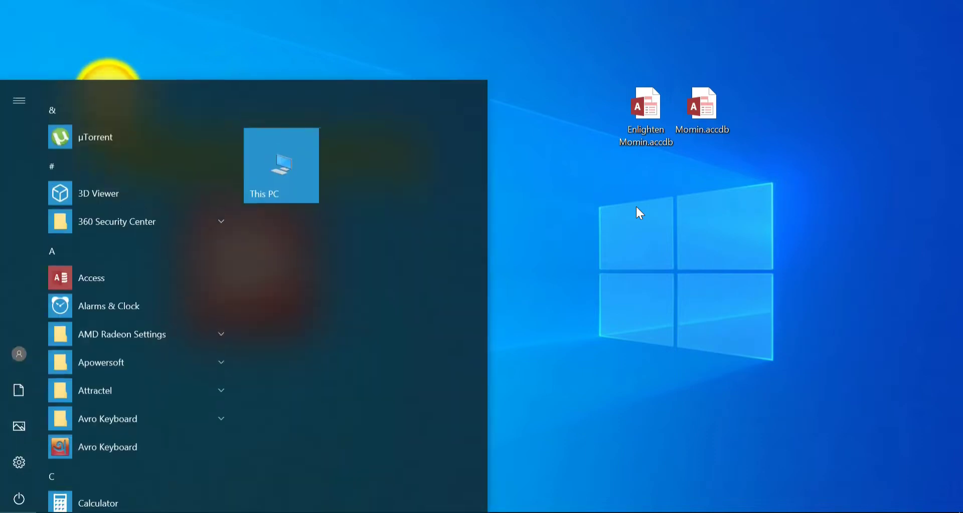
text(acce)
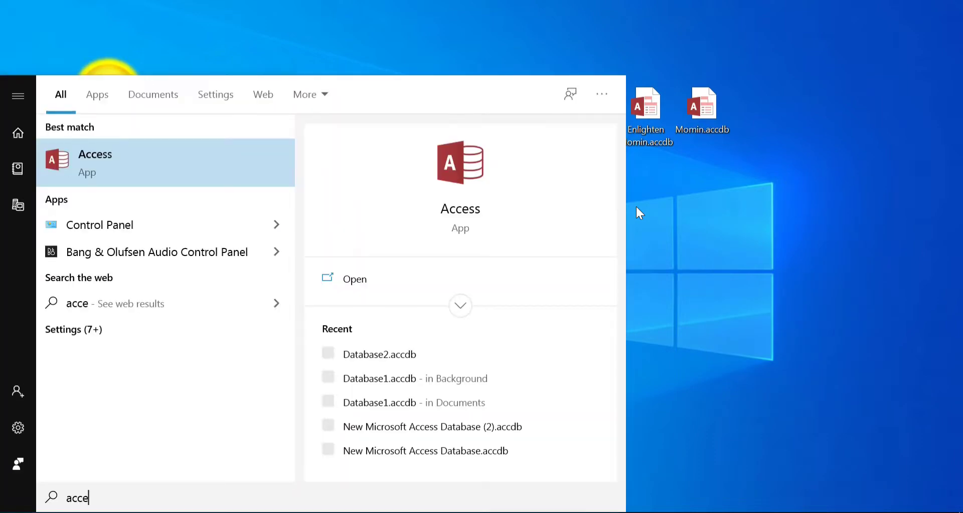
key(Return)
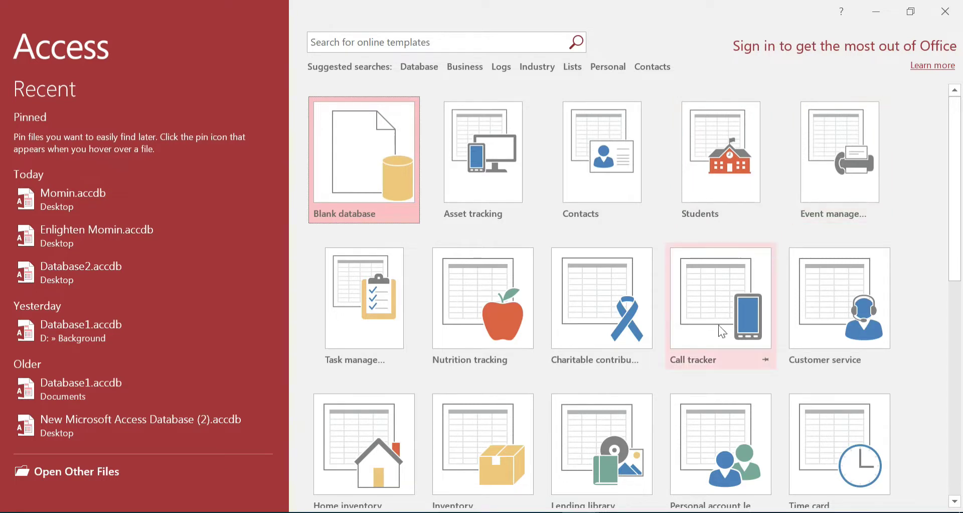
Step: Create a database from the Students template, named "Student" and saved in the Desktop folder
click(721, 188)
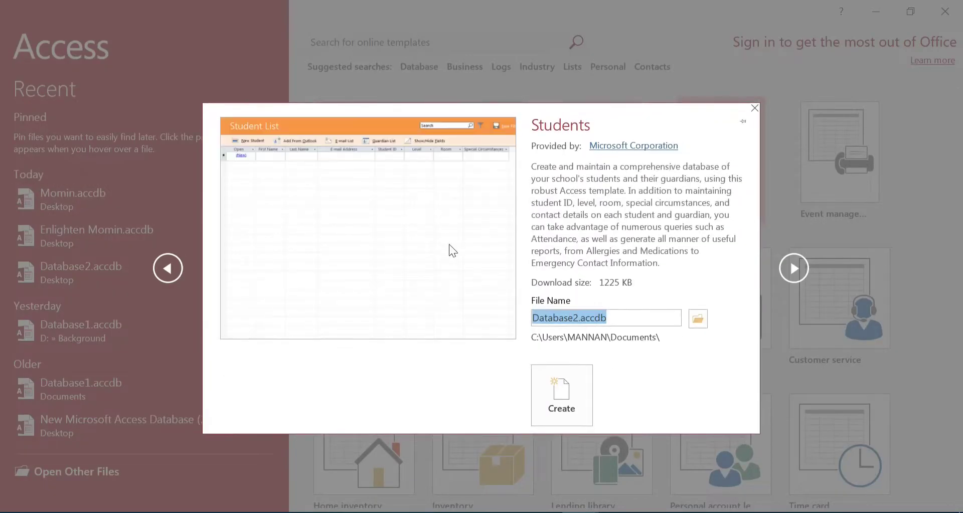
click(690, 320)
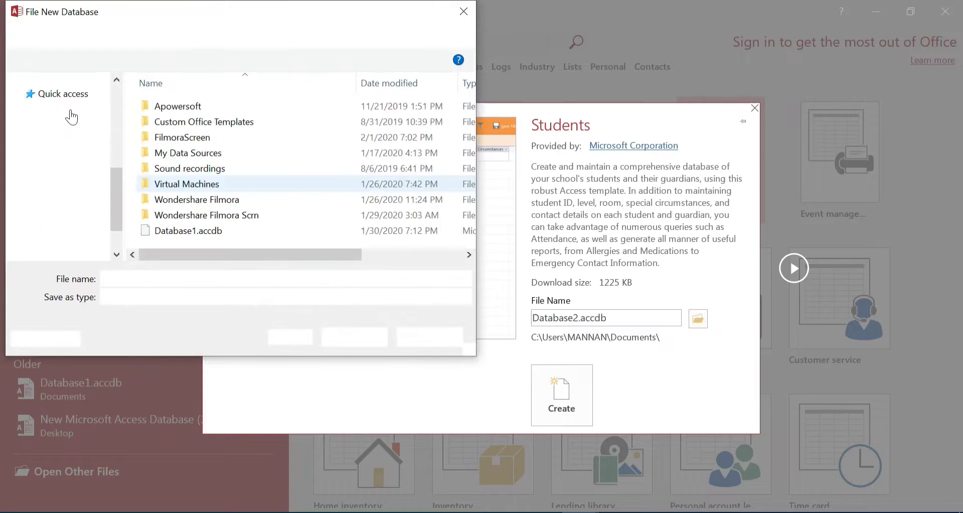
click(64, 125)
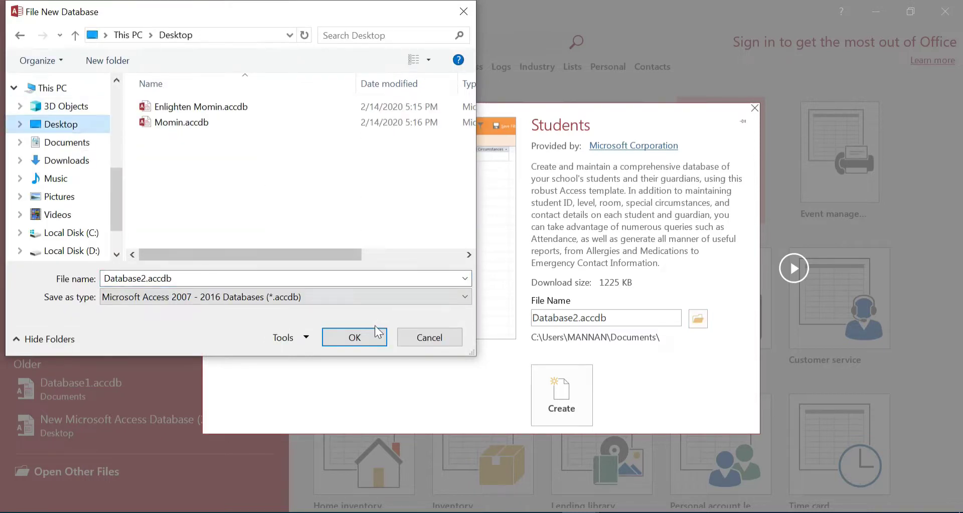
click(324, 286)
text(St)
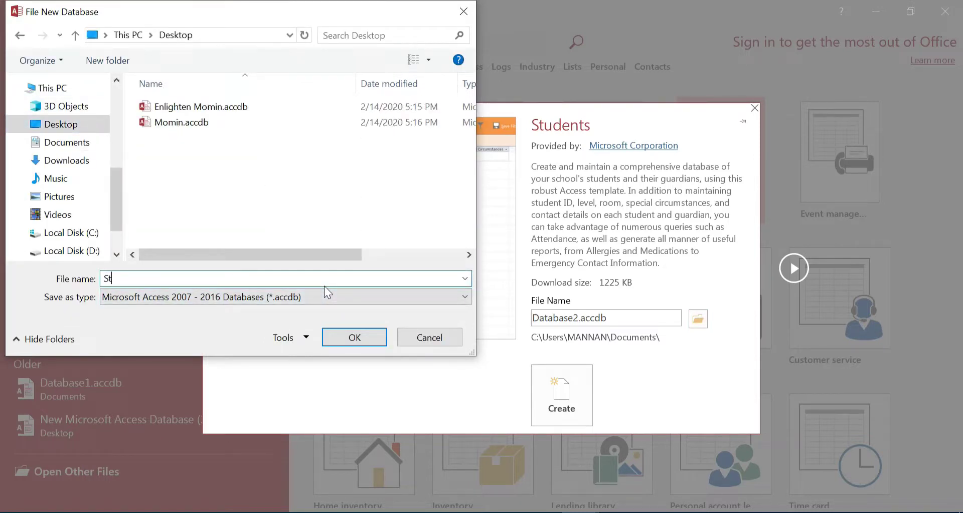
text(udent)
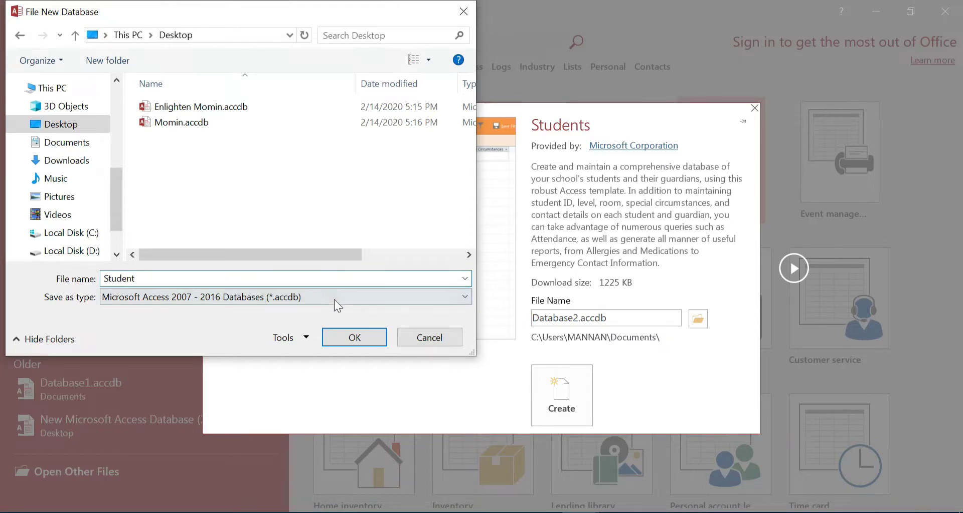
click(359, 339)
click(573, 402)
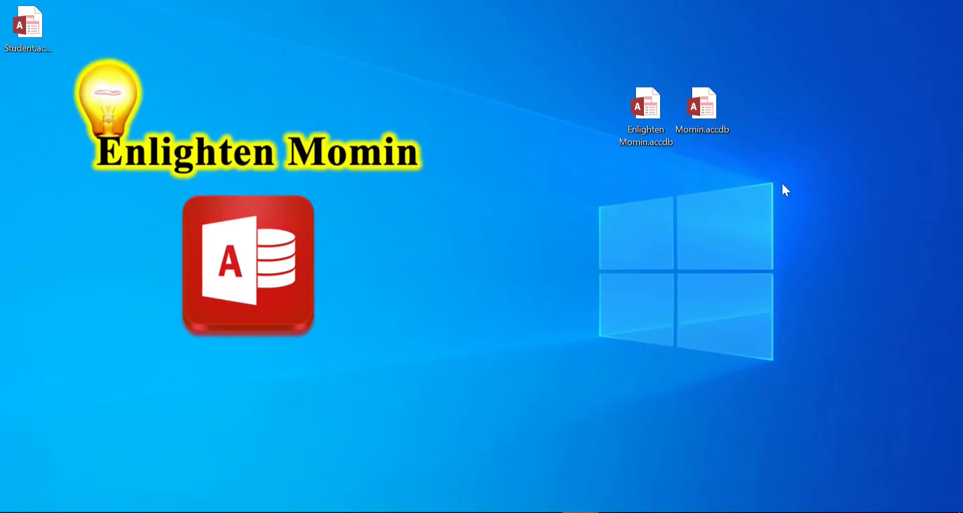
right_click(789, 162)
mouse_move(811, 216)
click(827, 232)
right_click(827, 231)
mouse_move(850, 273)
click(847, 298)
right_click(846, 296)
click(831, 365)
Step: Bring up the unresponsive Access window and close the program
mouse_move(580, 512)
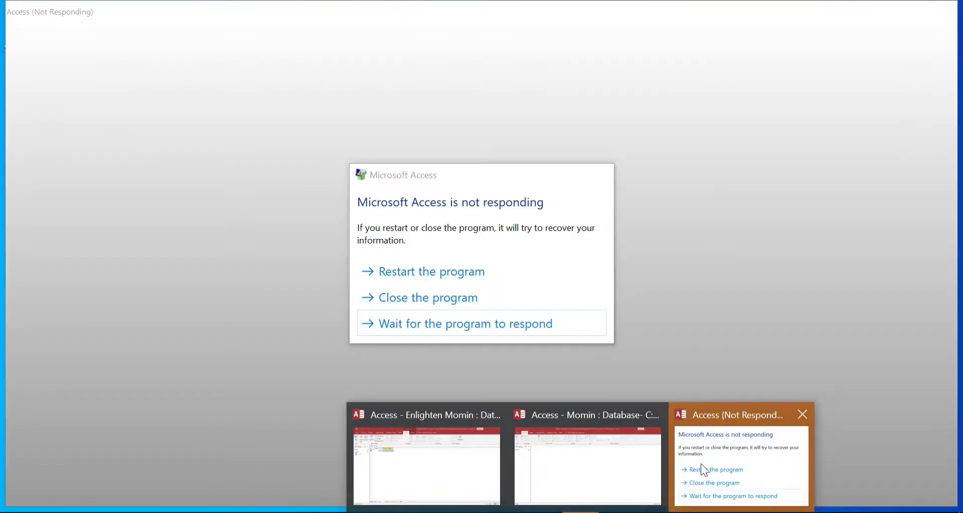
click(701, 466)
click(439, 296)
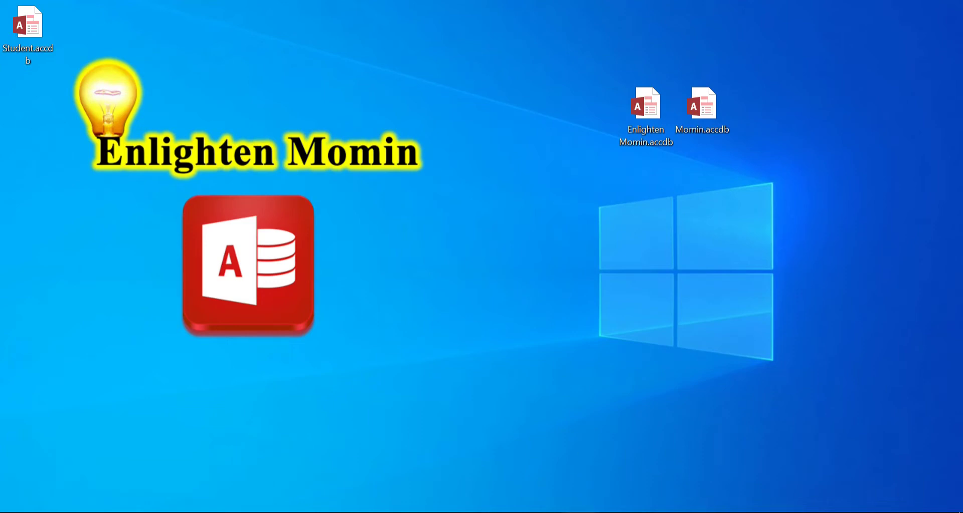
Step: Restart Access with the Student database open, and dismiss its Welcome window and security warning
click(581, 512)
key(super)
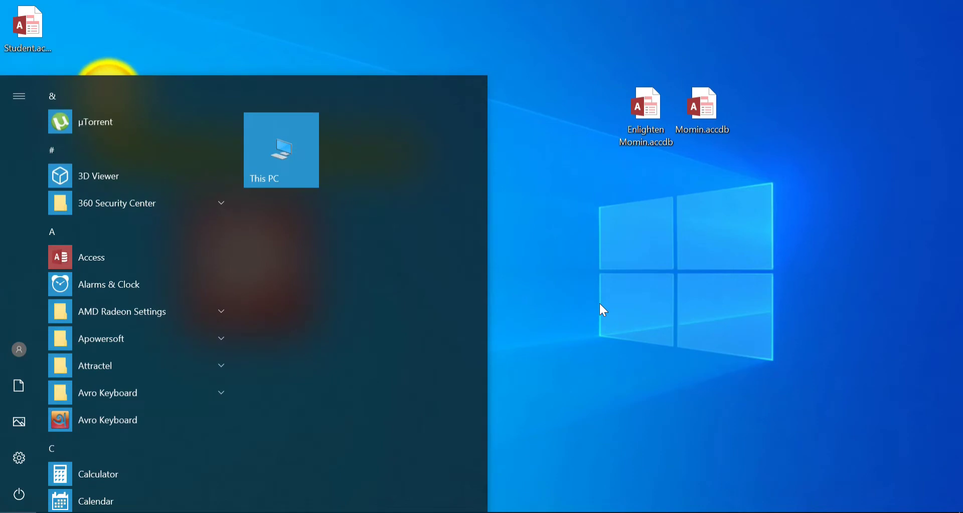
click(105, 257)
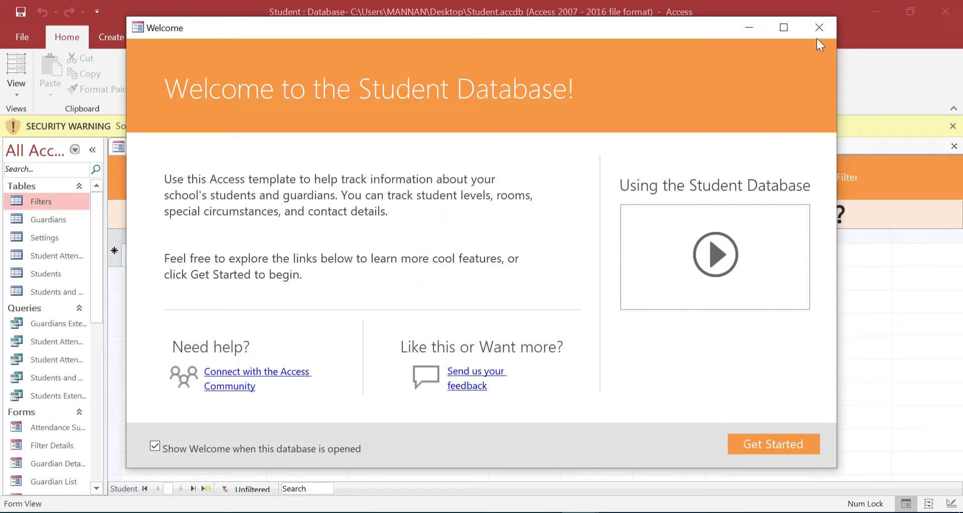
click(818, 31)
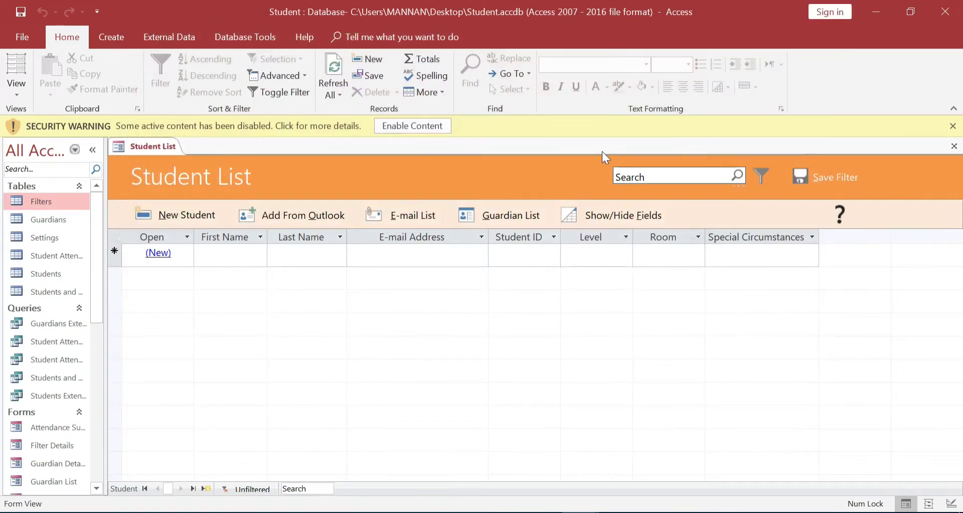
click(952, 126)
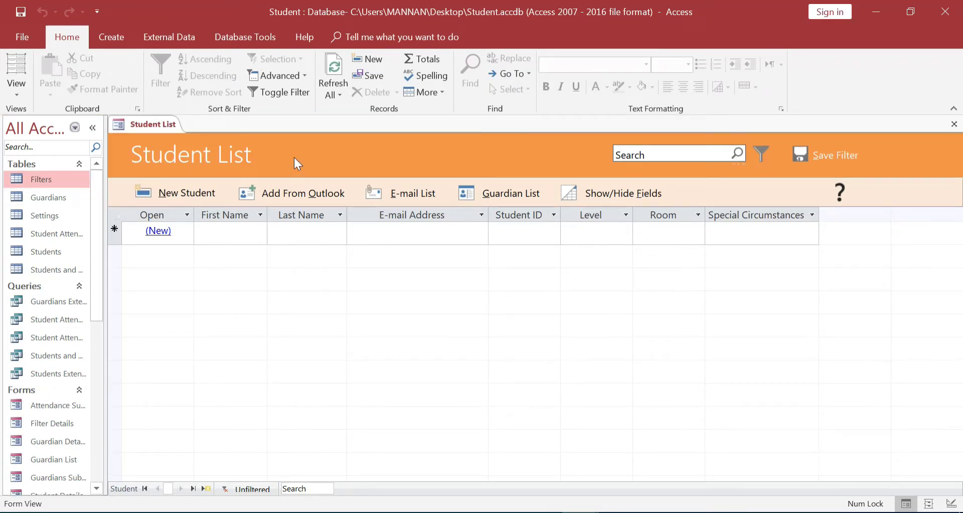
Step: Look over the fields of the new record in the Student List form, from E-mail Address back to First Name
click(44, 197)
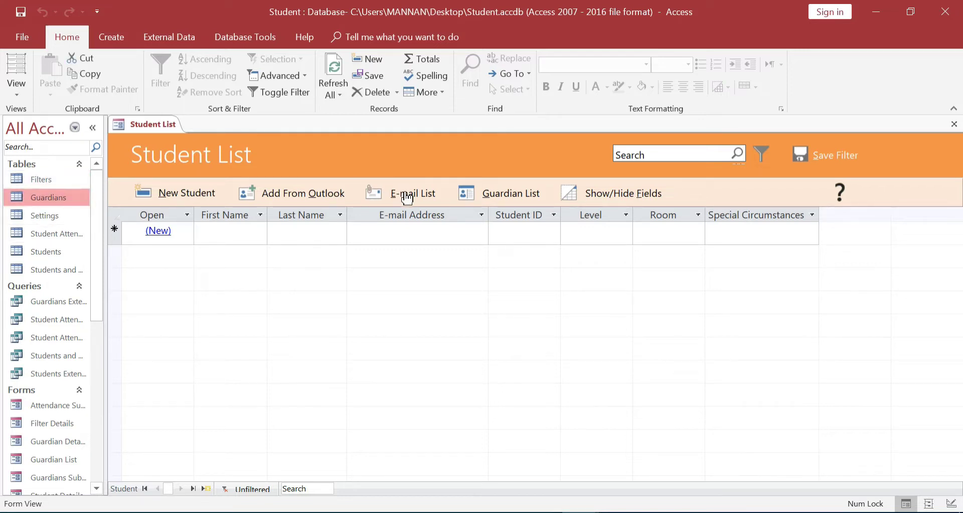
click(401, 231)
key(shift+Tab)
key(shift+Tab)
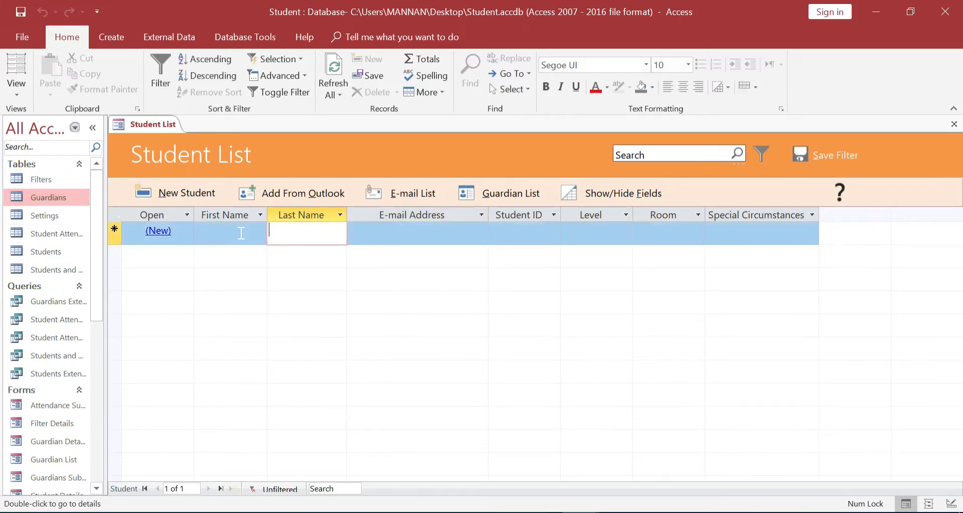
Step: Open the Attendance Subform and examine its Status field
click(72, 316)
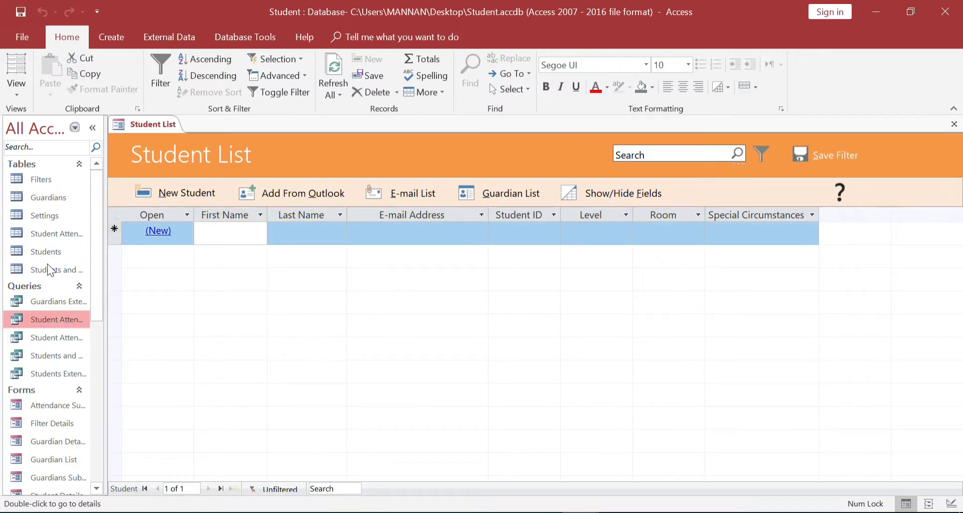
click(58, 436)
click(46, 406)
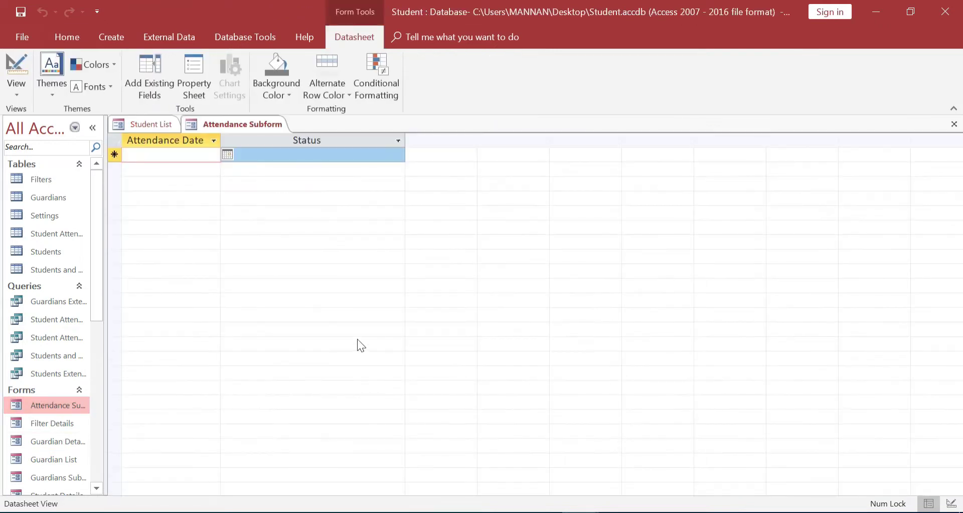
click(260, 155)
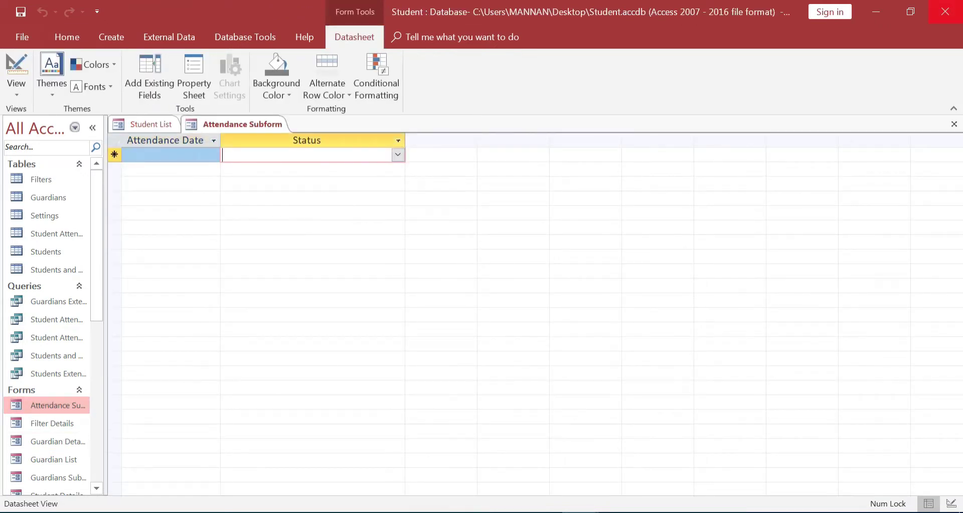